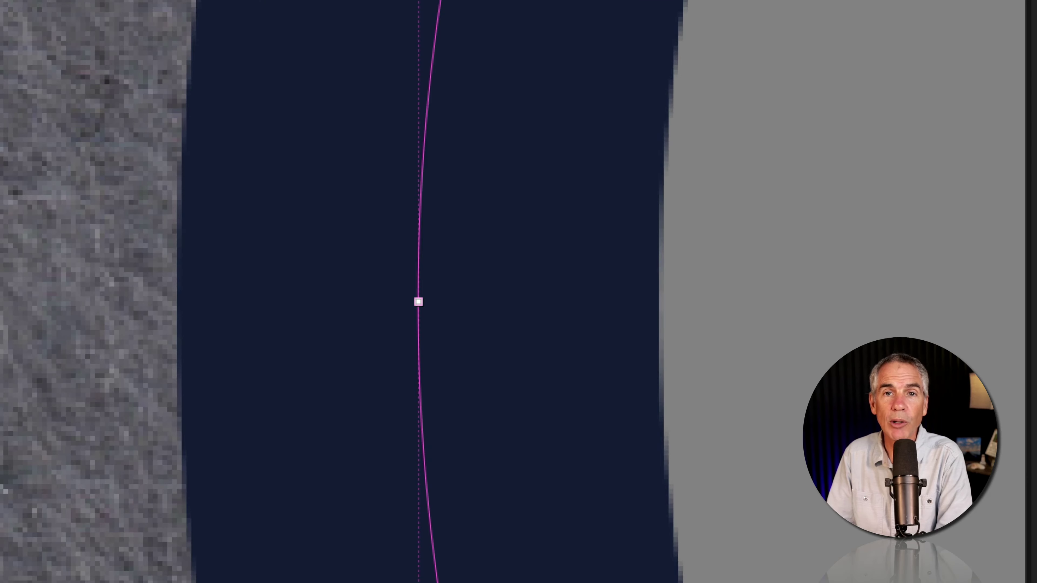
Push the circle's navy band outward with Offset Paths Amount and raise Stroke Width from 100 to 168.
left_click_drag(139, 496, 171, 495)
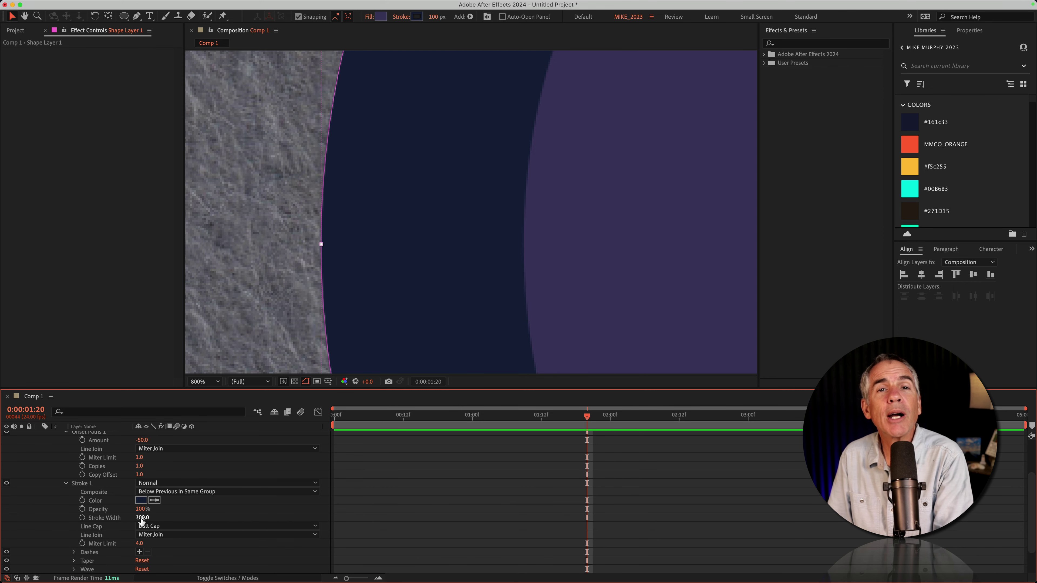
left_click_drag(141, 517, 175, 518)
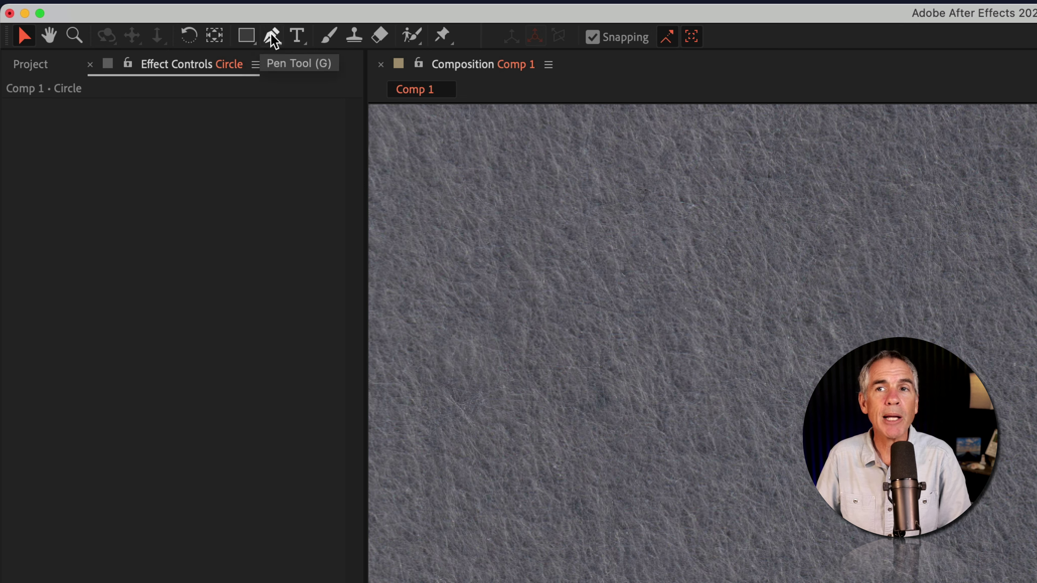
Draw a large purple rectangle with a navy stroke across the comp using the Rectangle Tool.
left_click(246, 36)
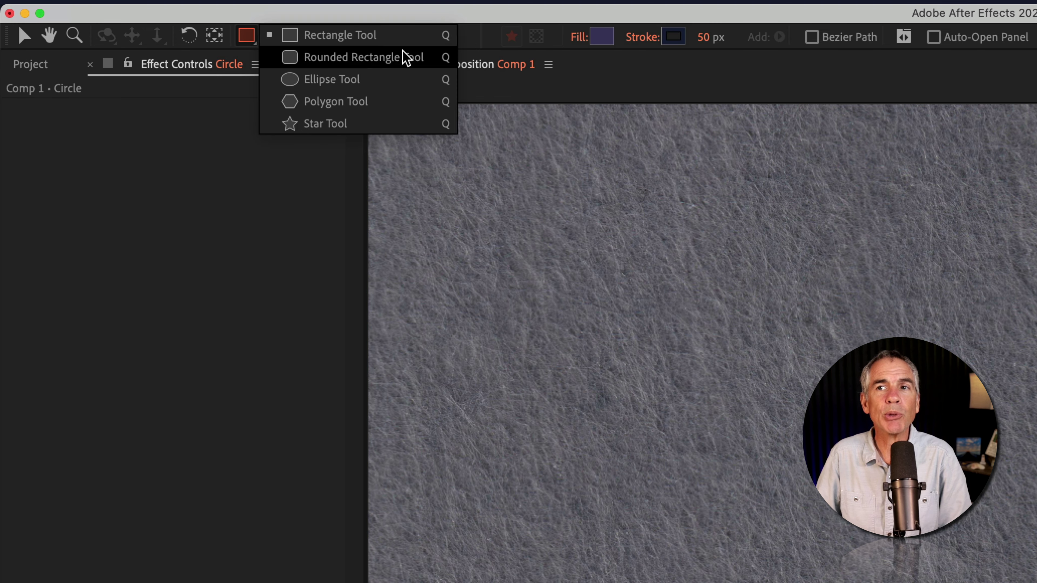
left_click(409, 35)
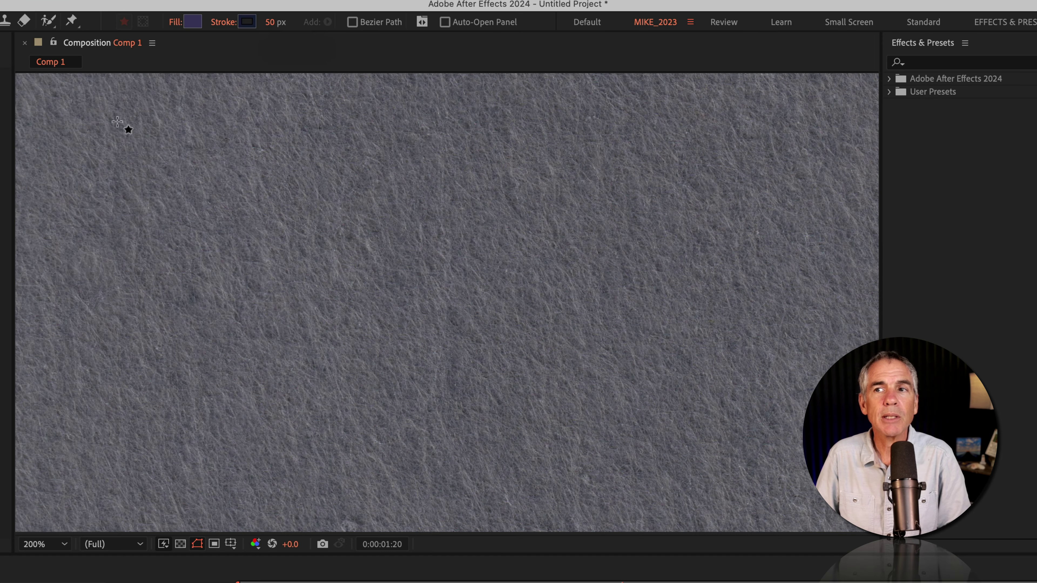
left_click_drag(472, 140, 1023, 470)
left_click_drag(515, 352, 800, 509)
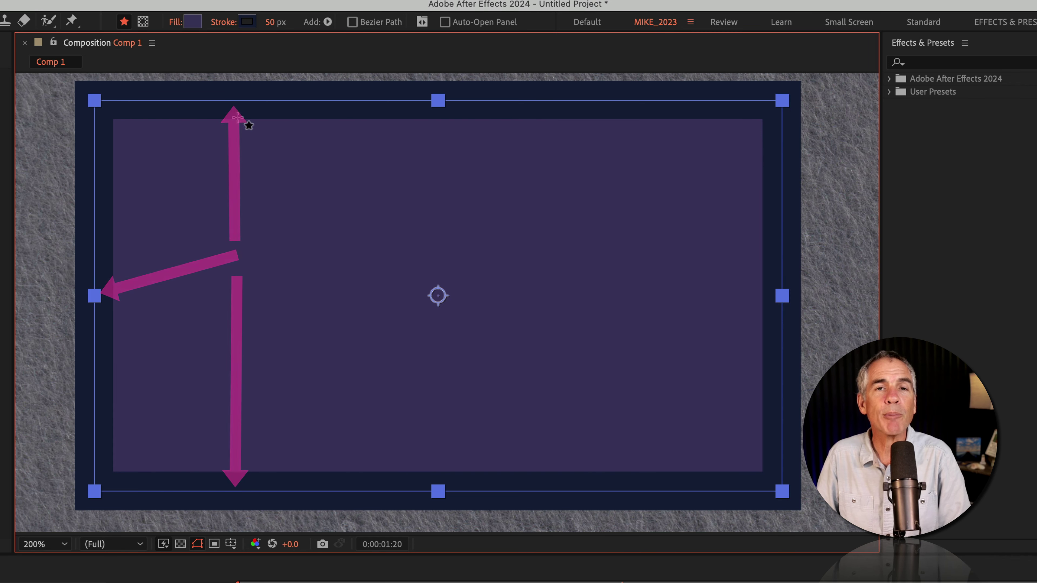
Try None, Solid, Linear and Radial Gradient strokes on the rectangle, keep Solid Color, and thicken the border.
left_click(224, 22)
left_click(210, 176)
left_click(237, 178)
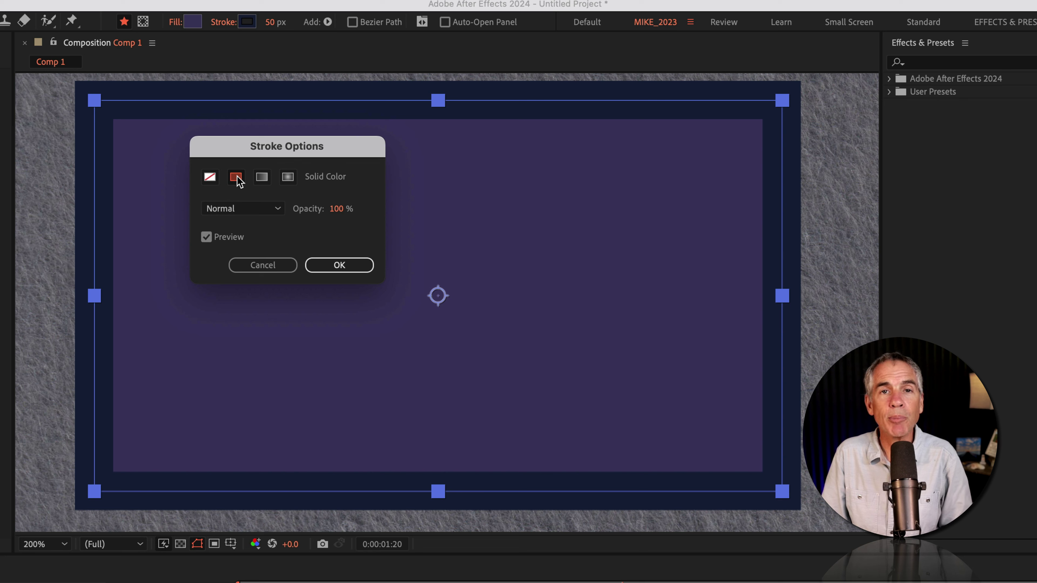
left_click(261, 176)
left_click(288, 177)
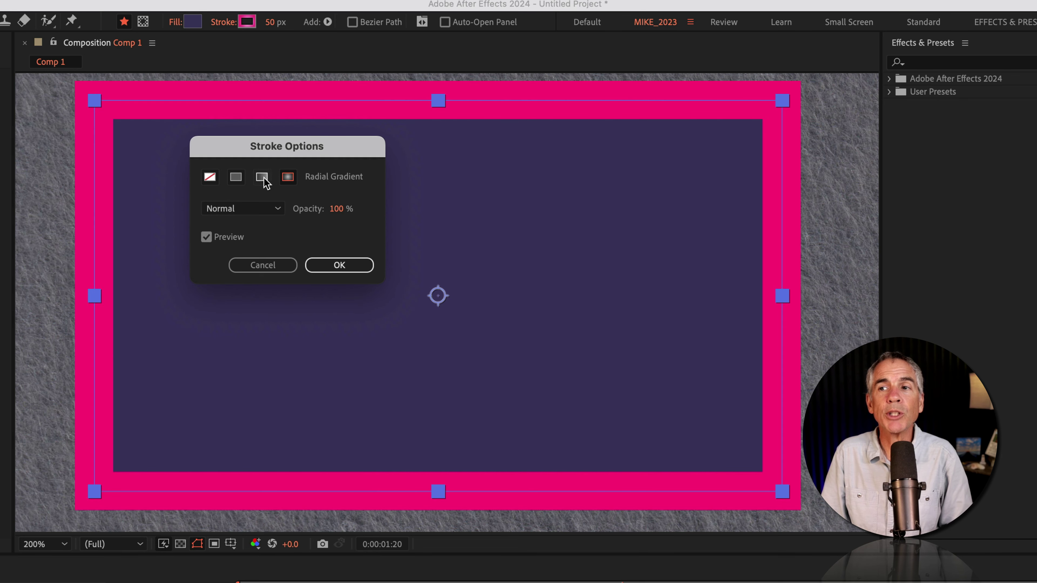
left_click(263, 178)
left_click(237, 178)
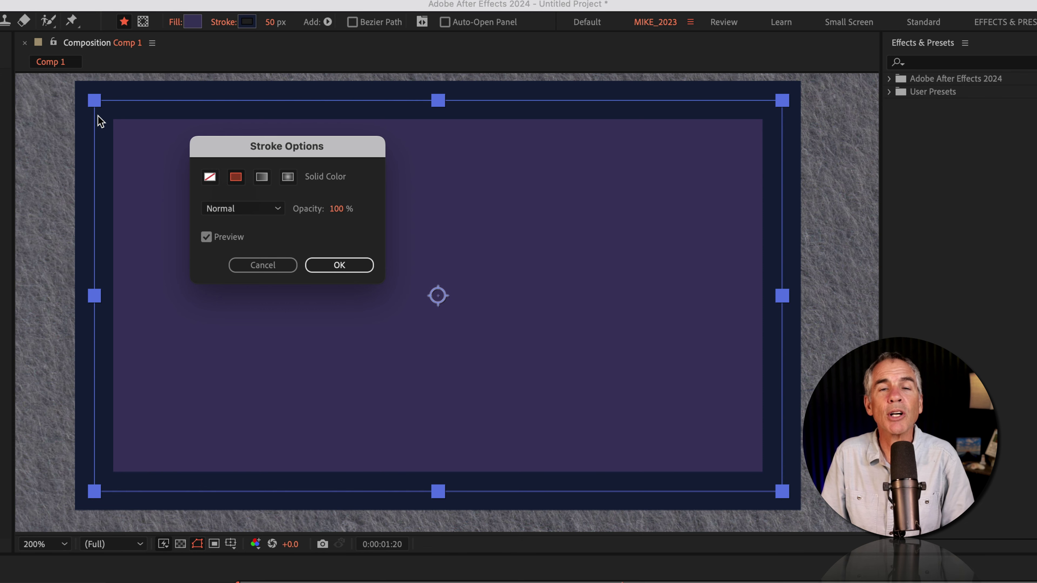
key("Return")
mouse_move(298, 25)
left_mouse_down()
mouse_move(394, 32)
mouse_move(300, 37)
left_mouse_up()
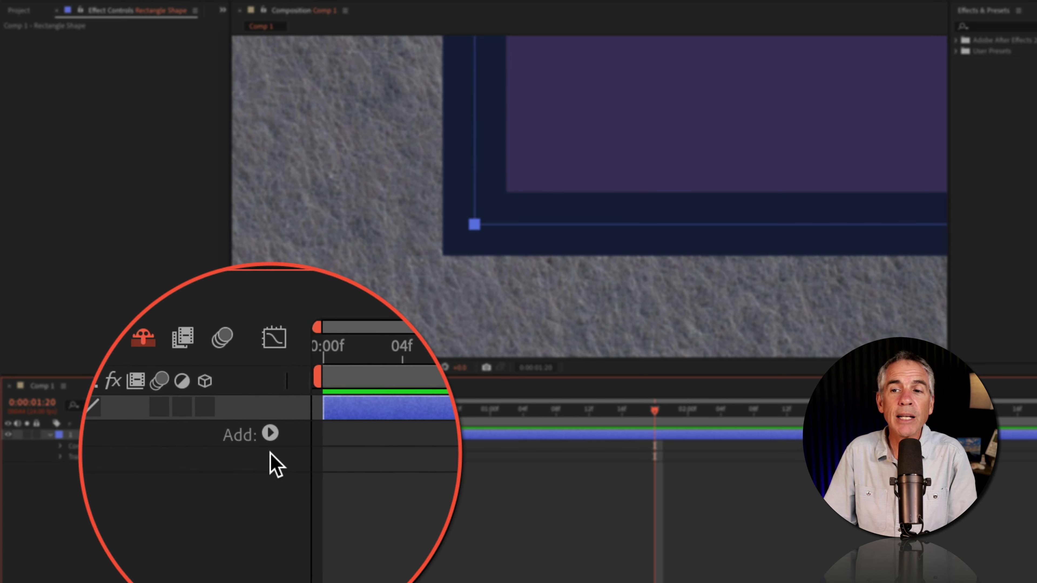
Add an Offset Paths operator to the rectangle and expand Offset Paths 1 (Amount 10.0, Miter Join).
left_click(270, 448)
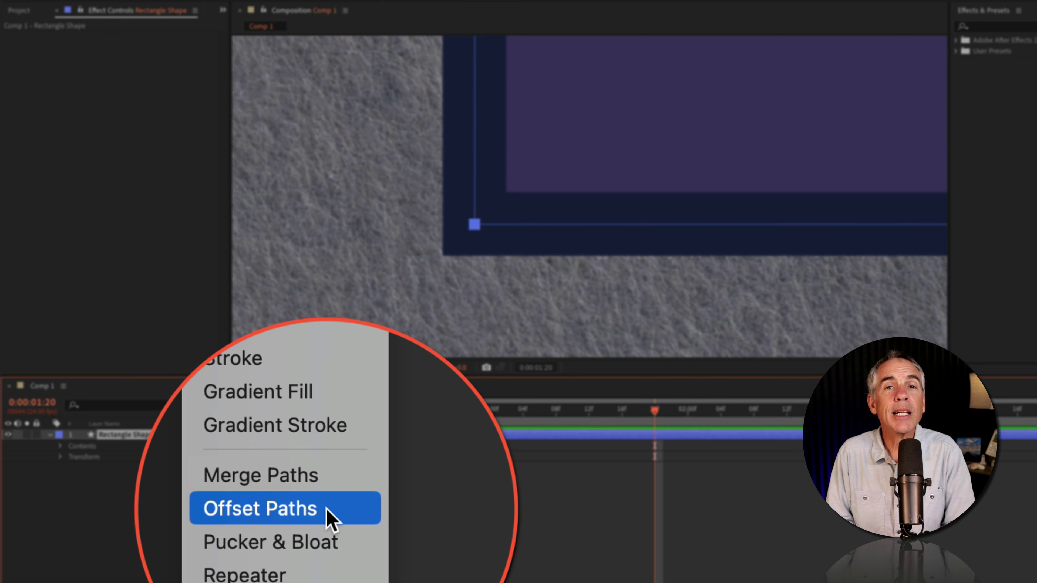
left_click(325, 515)
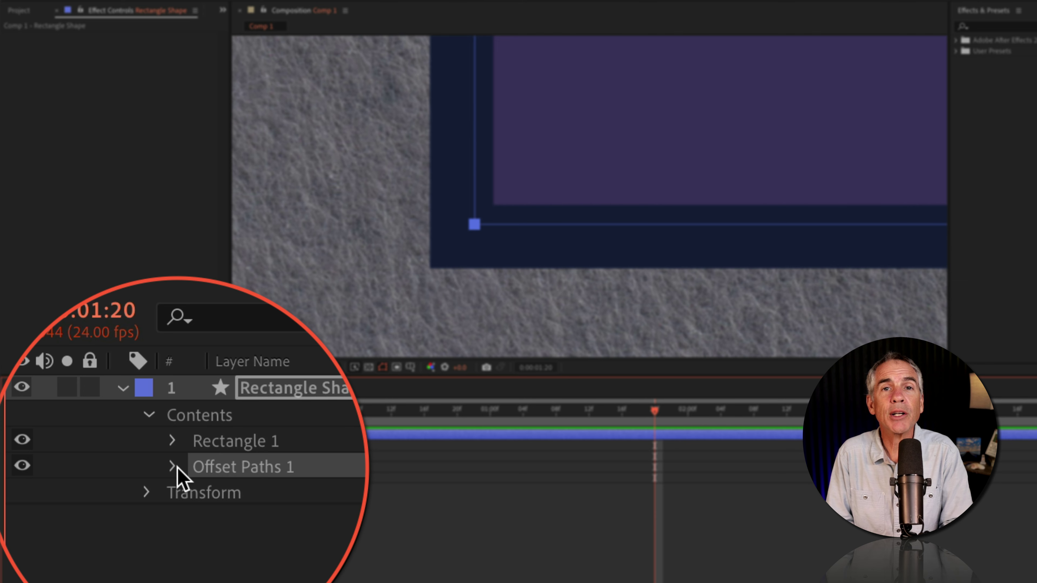
left_click(71, 468)
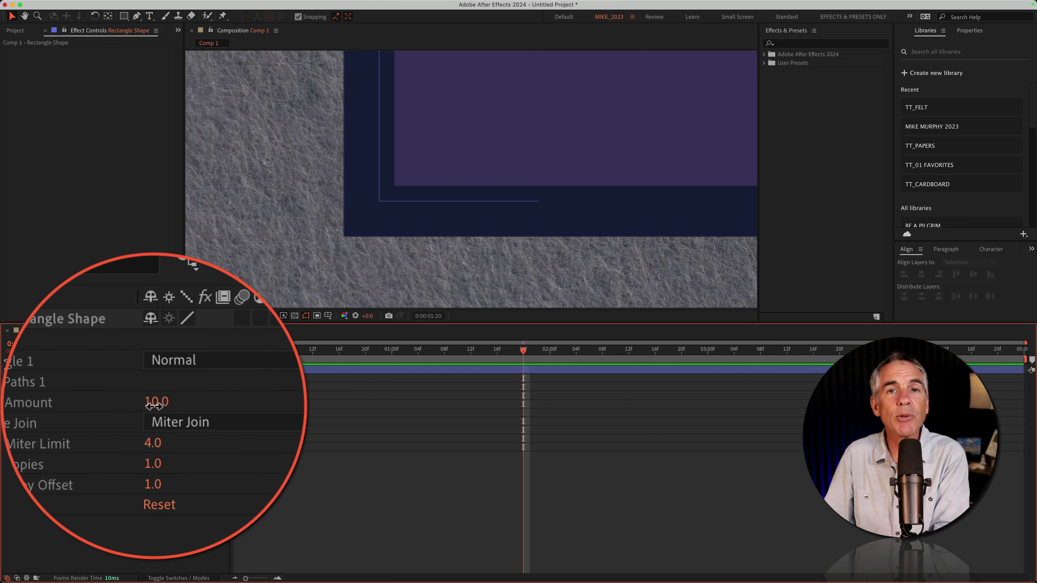
Scrub the rectangle's Offset Paths Amount inward then outward, and raise Stroke Width from 50 to 113.
left_click_drag(155, 413, 154, 411)
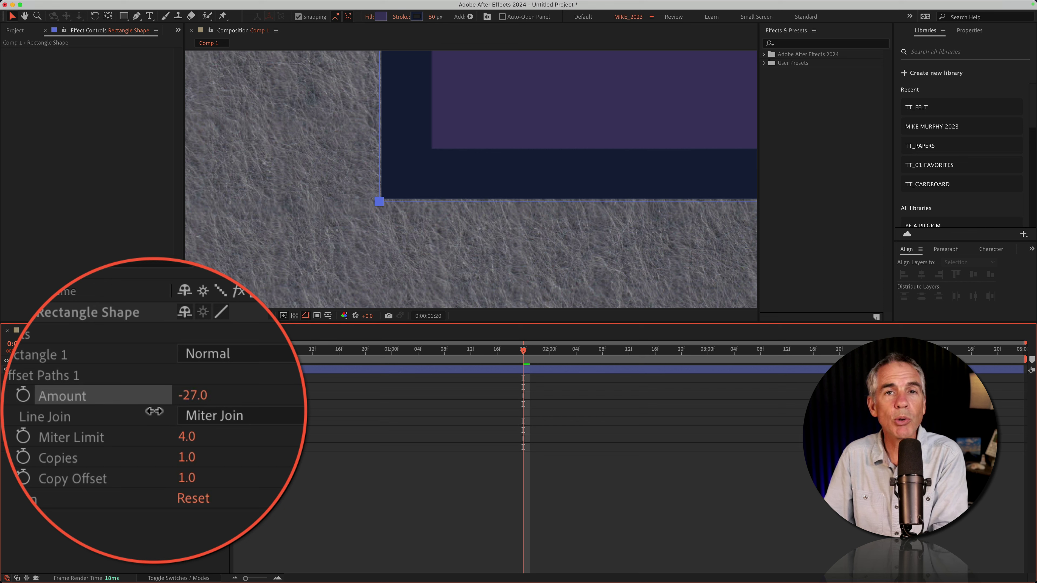
left_click_drag(155, 411, 426, 255)
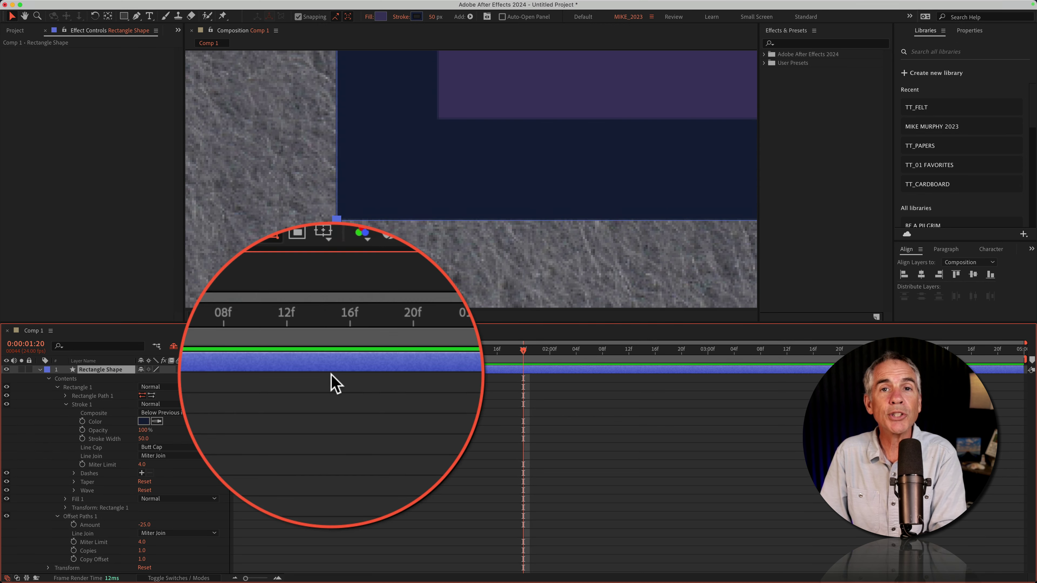
left_click(152, 427)
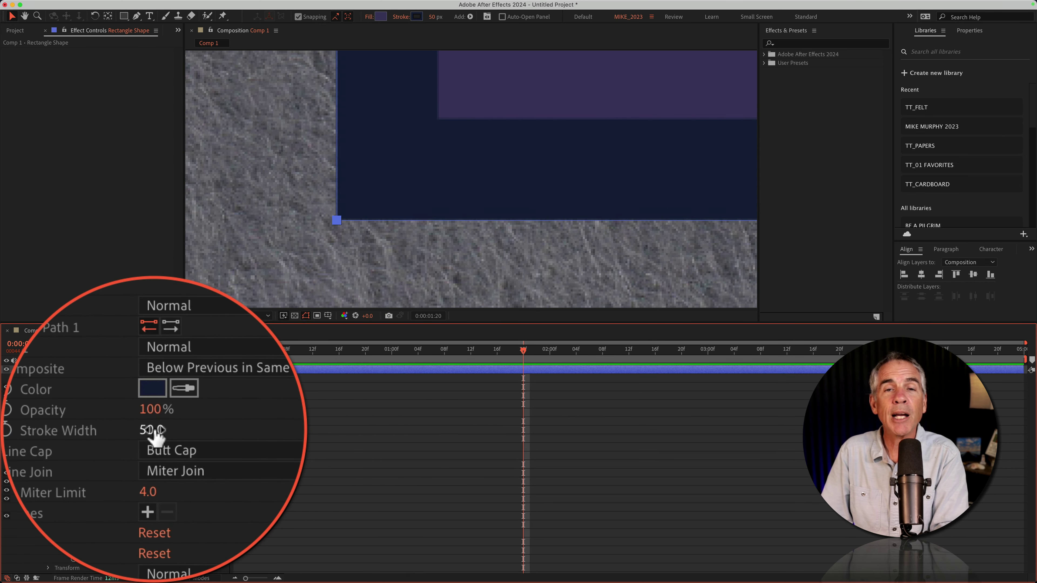
mouse_move(151, 429)
left_mouse_down()
mouse_move(173, 433)
mouse_move(153, 450)
mouse_move(157, 470)
left_mouse_up()
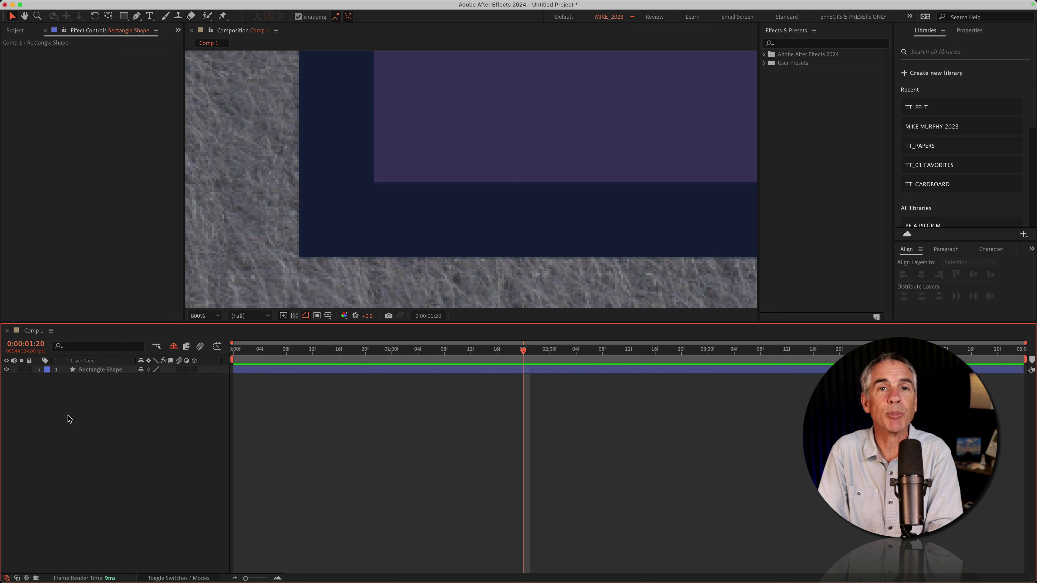
Reveal the rectangle's Stroke 1 and Offset Paths 1 settings and Option-click the Amount stopwatch for an expression.
left_click(38, 370)
left_click(38, 369)
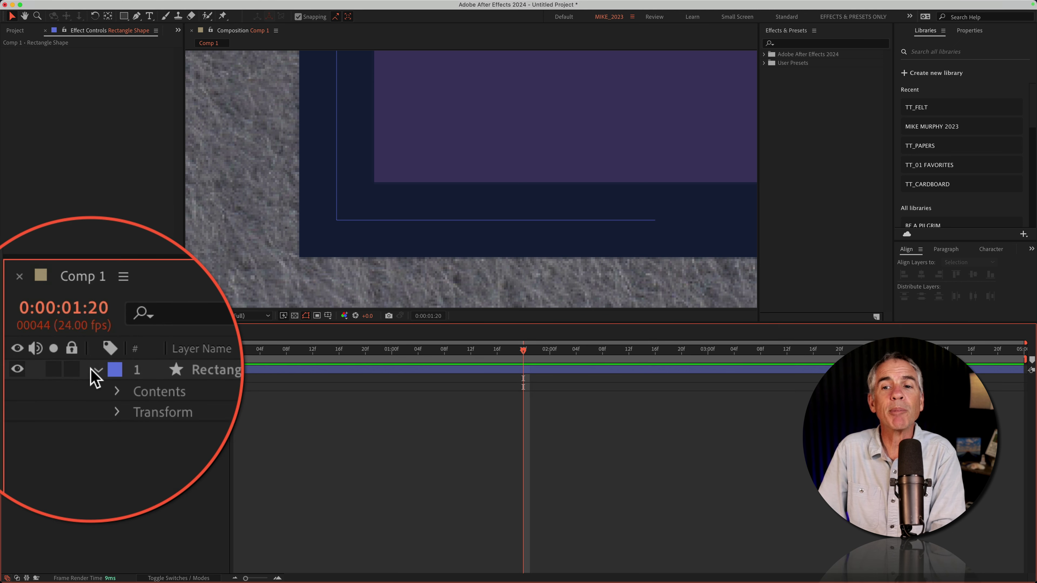
left_click(117, 391)
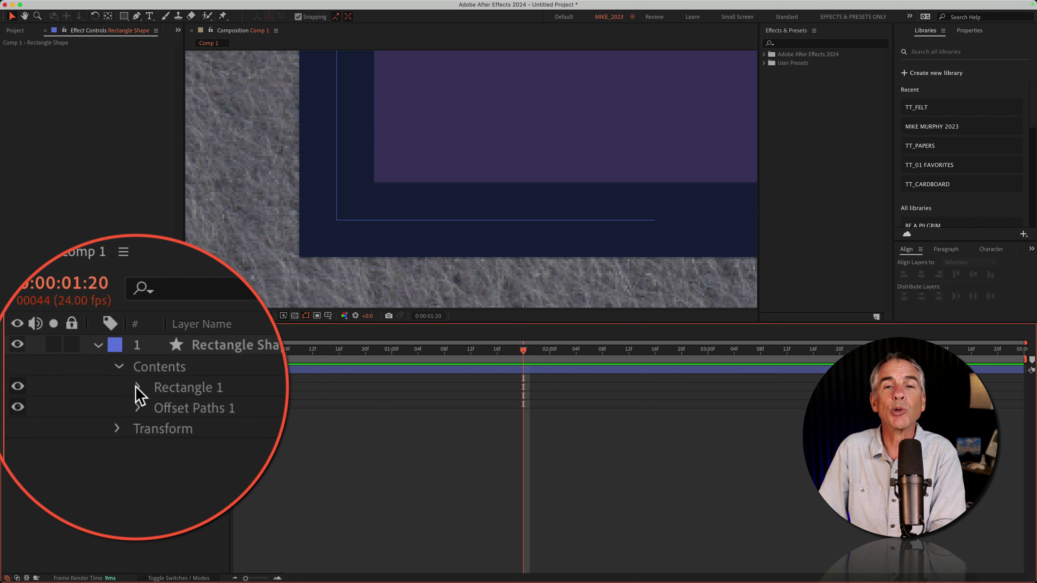
left_click(137, 387)
left_click(153, 403)
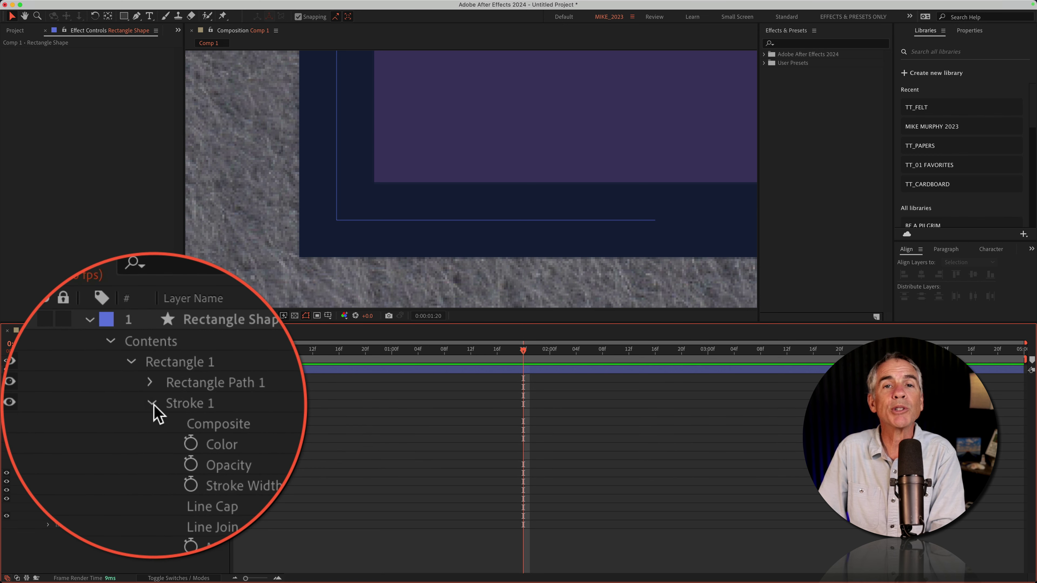
left_click(57, 517)
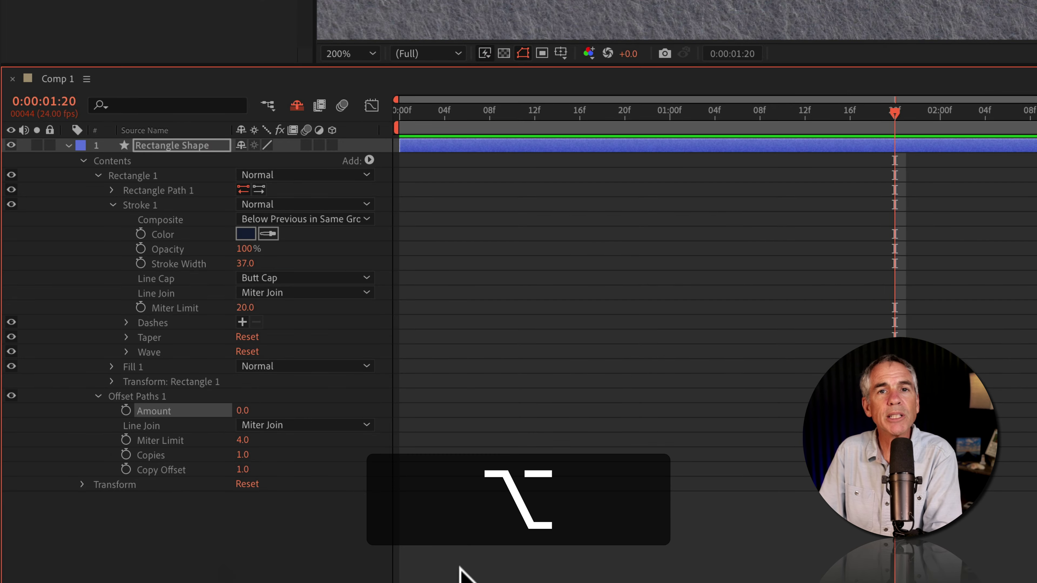
key("alt")
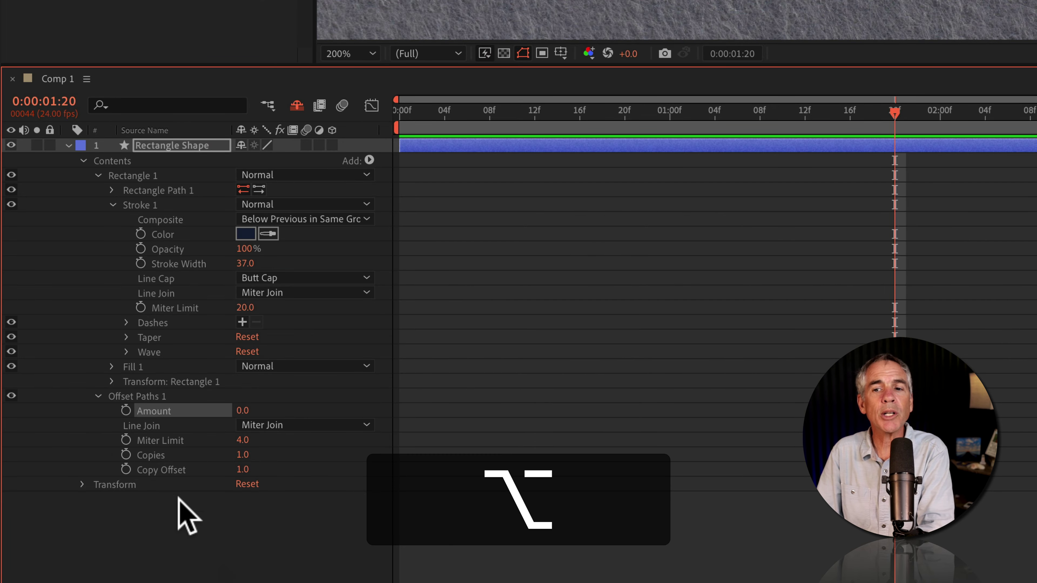
left_click(261, 399, "alt")
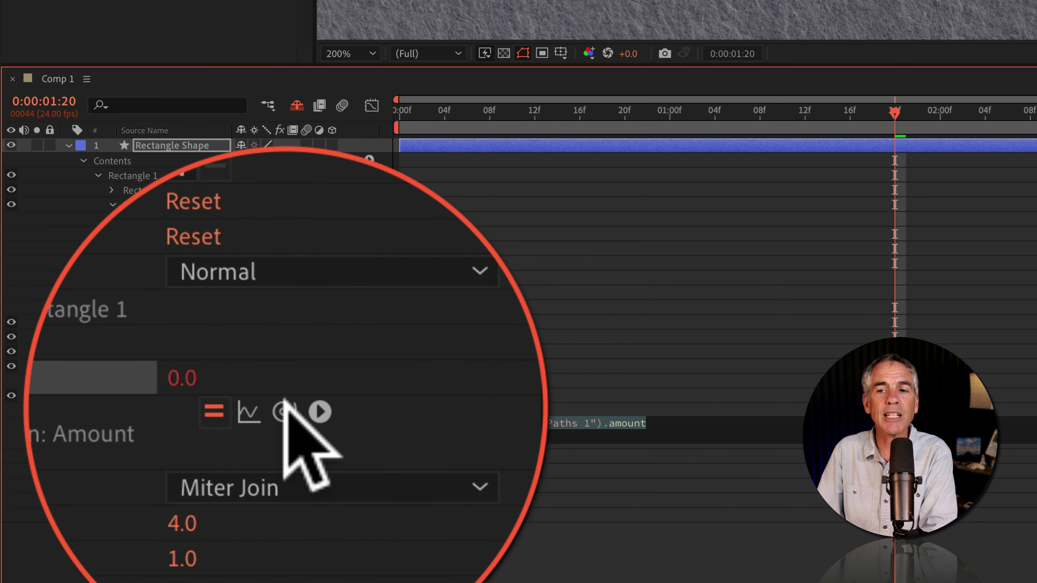
Pick-whip the Offset Paths Amount expression to Stroke Width and thicken the stroke to 188.
left_click_drag(285, 411, 262, 258)
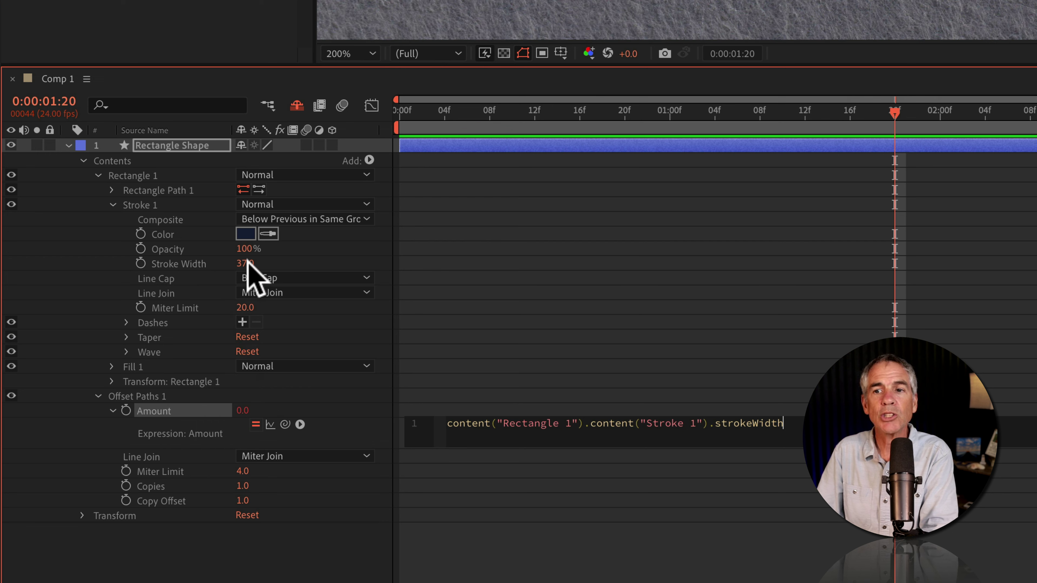
left_click_drag(245, 261, 329, 260)
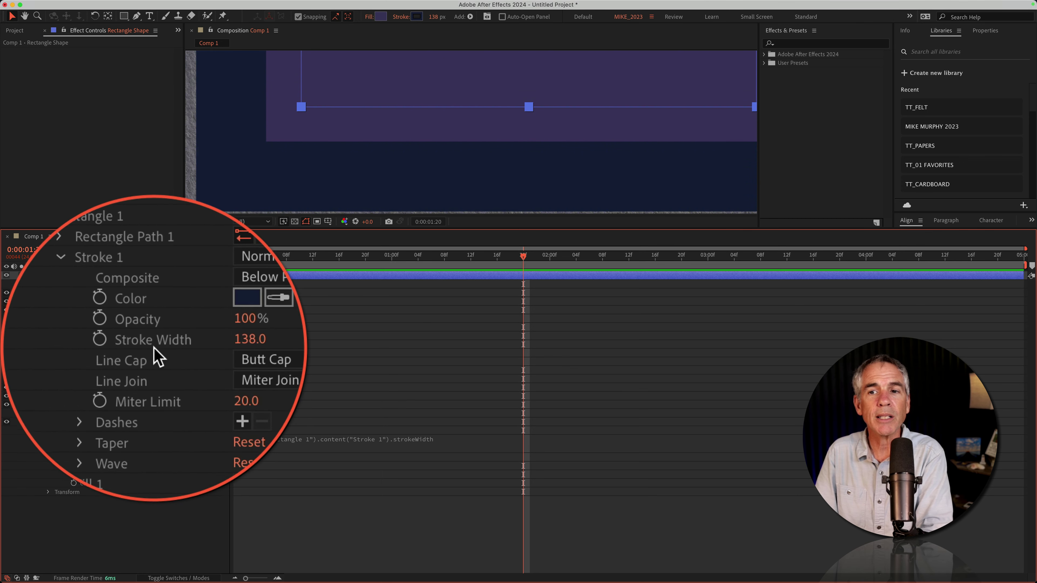
left_click_drag(157, 351, 169, 348)
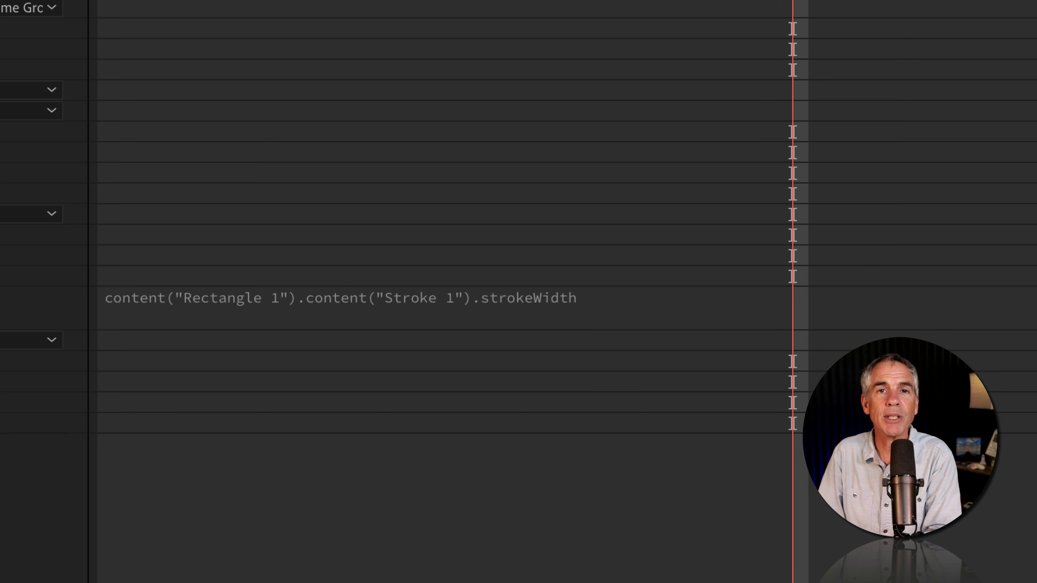
Append /2 to the Amount expression so the offset reads 94.0 against the 188 stroke.
left_click(543, 296)
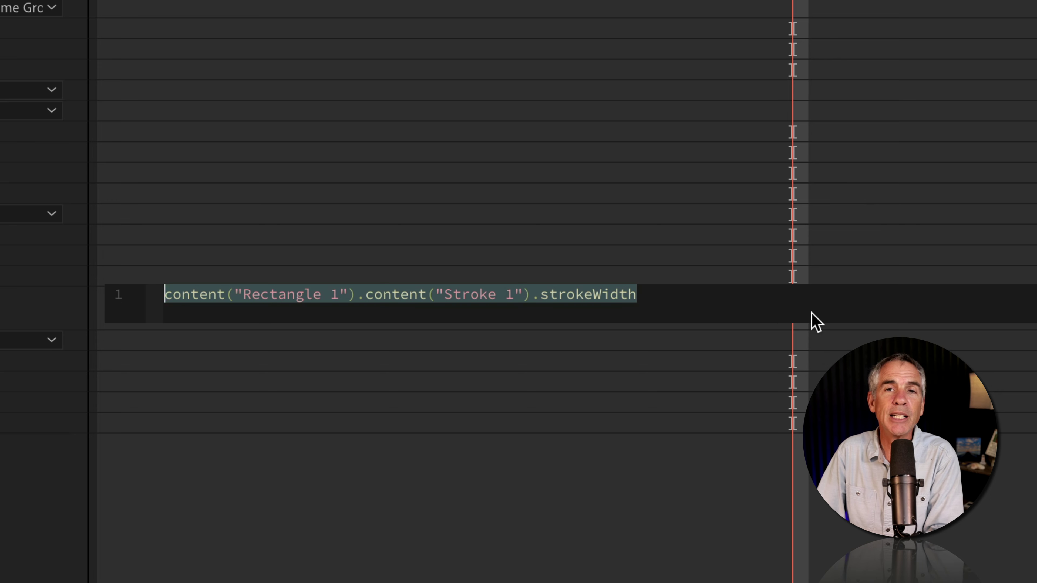
key("Right")
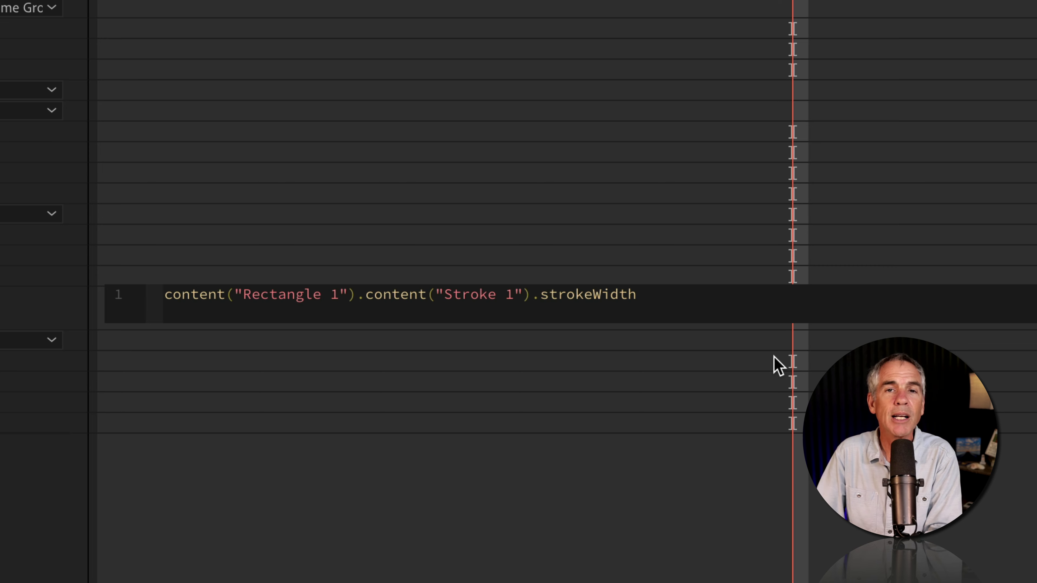
type("/")
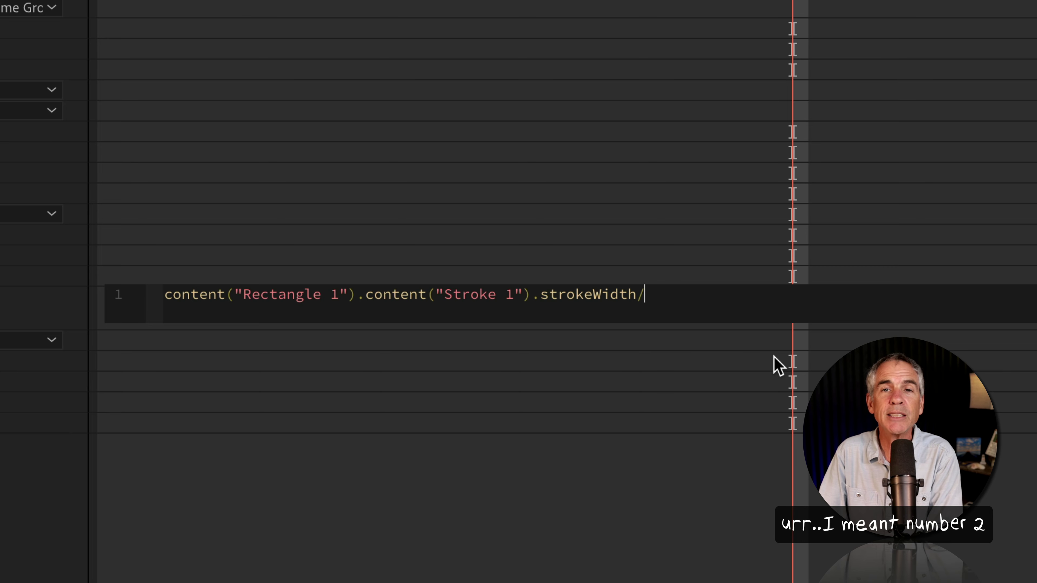
type("2")
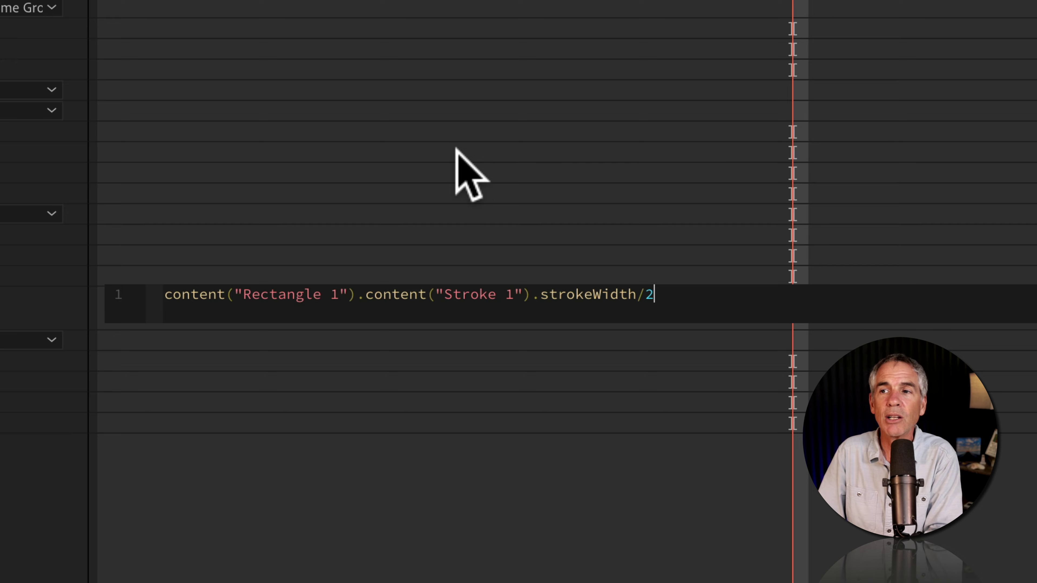
left_click(456, 159)
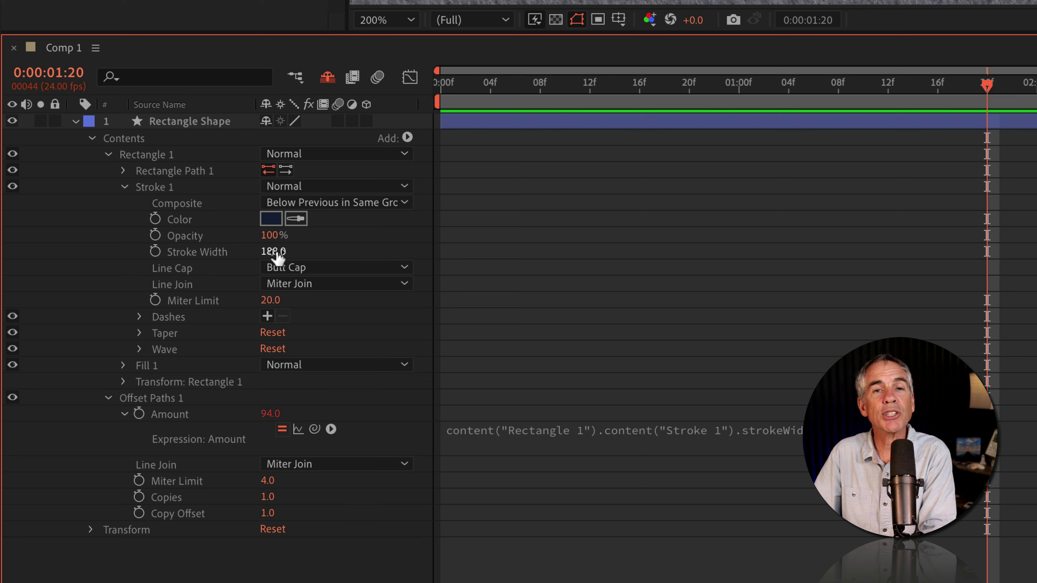
Set the rectangle's Stroke Width to 100, then to 50.
left_click(145, 351)
type("100")
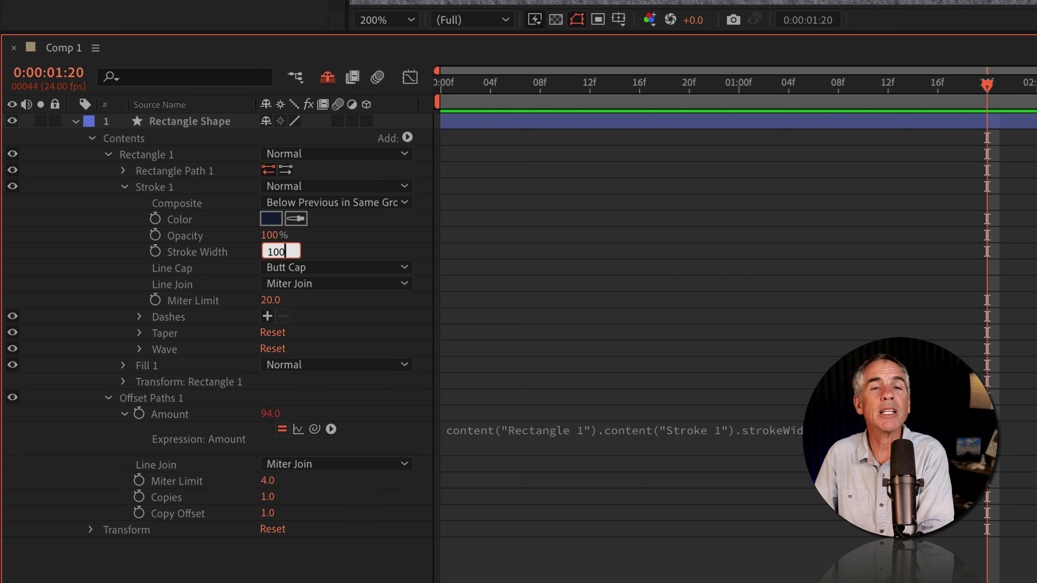
key("Return")
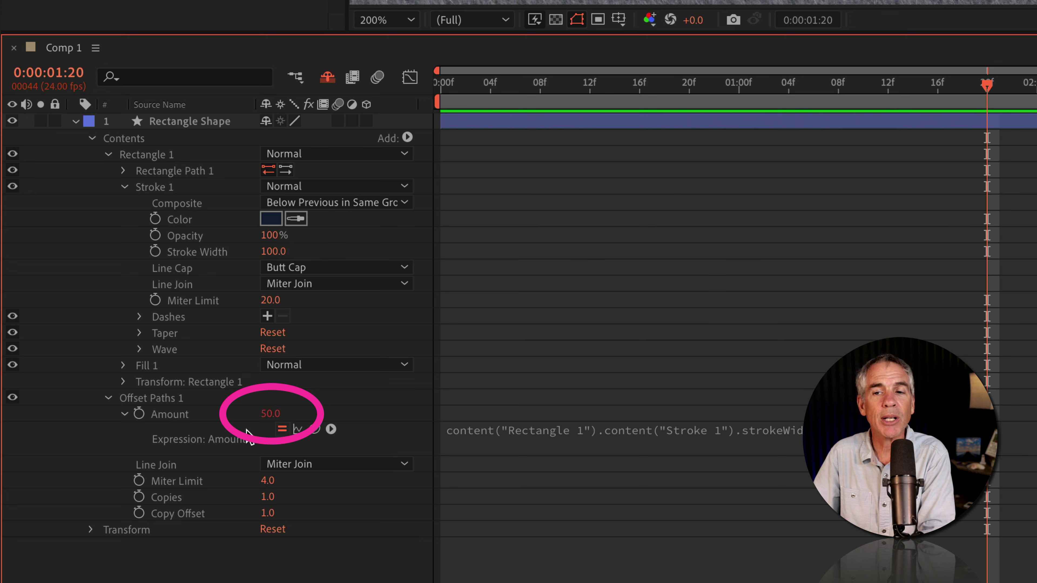
left_click(274, 251)
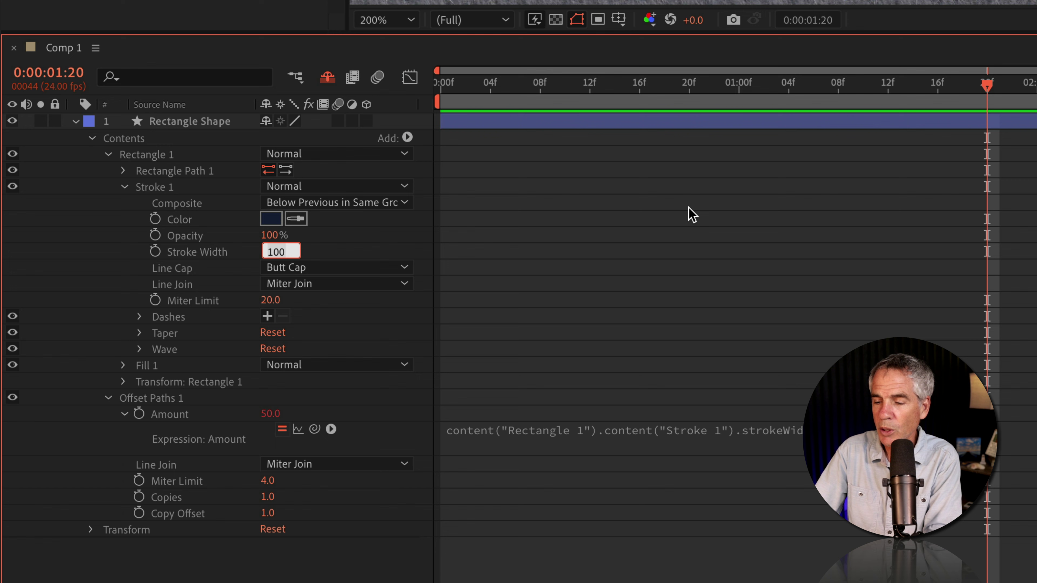
type("50")
key("Return")
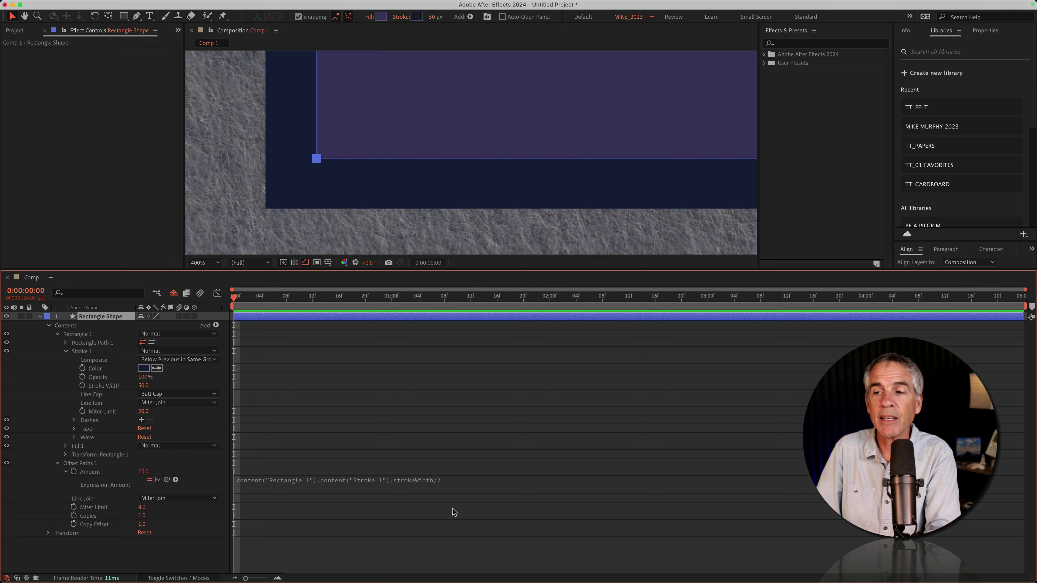
Change the Amount expression to strokeWidth/-2, giving an offset of -25.
left_click(453, 481)
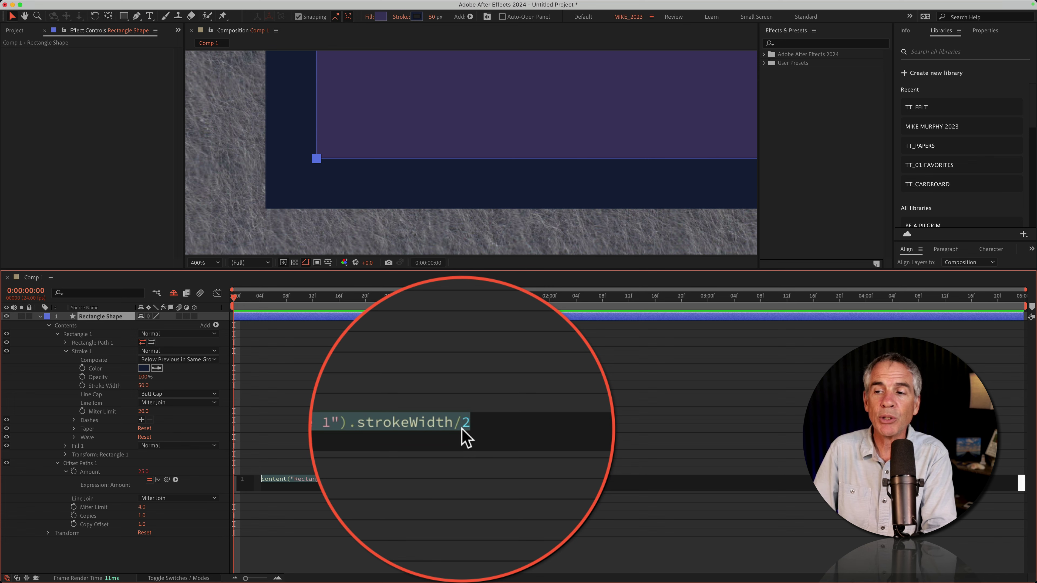
left_click(453, 481)
type("-")
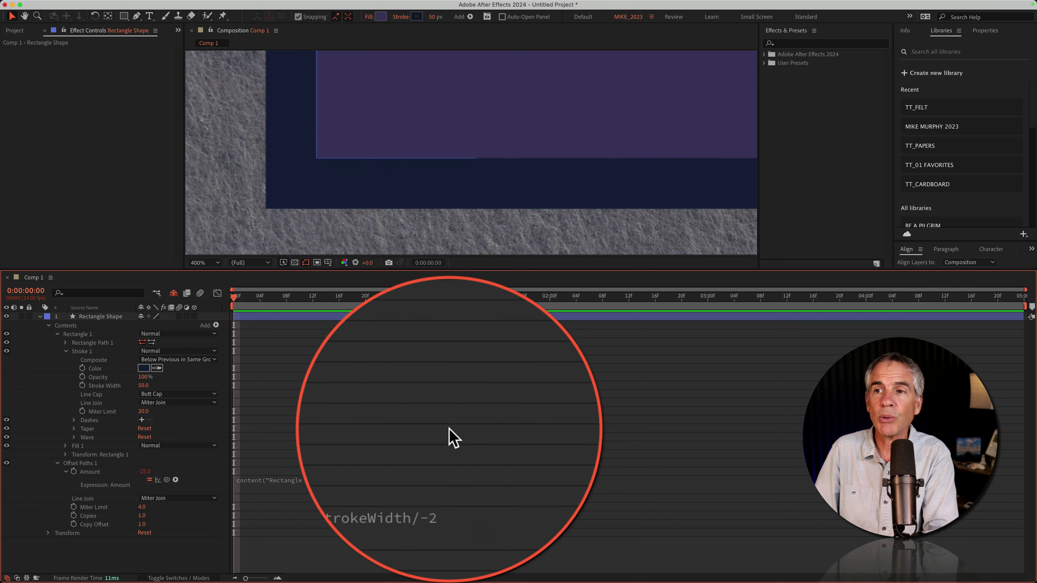
left_click(448, 435)
left_click(108, 317)
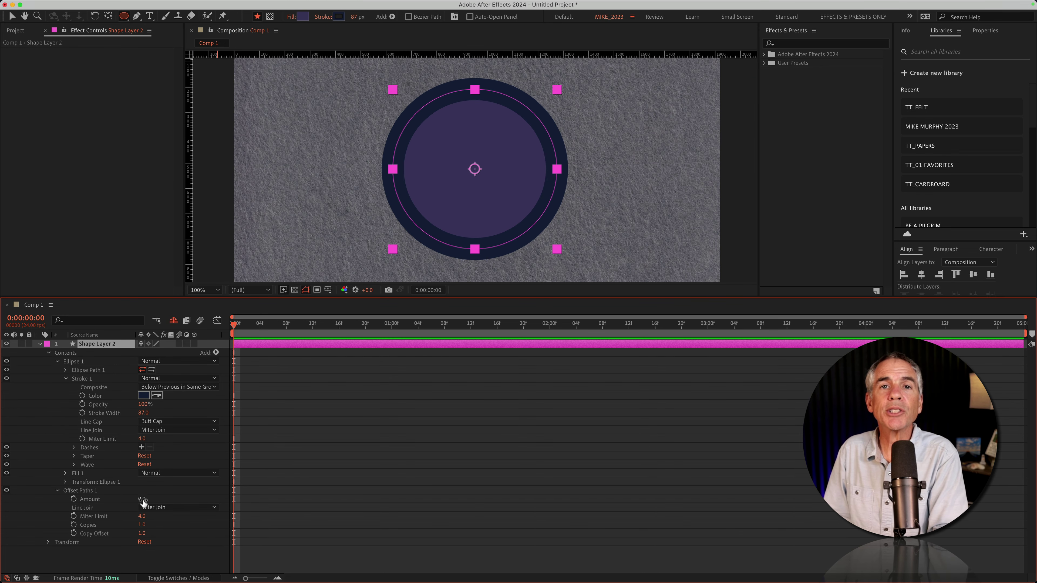
Set the circle's Offset Paths Amount to 87/2, half its 87 stroke width.
mouse_move(143, 501)
left_mouse_down()
mouse_move(665, 432)
mouse_move(343, 493)
mouse_move(108, 520)
left_mouse_up()
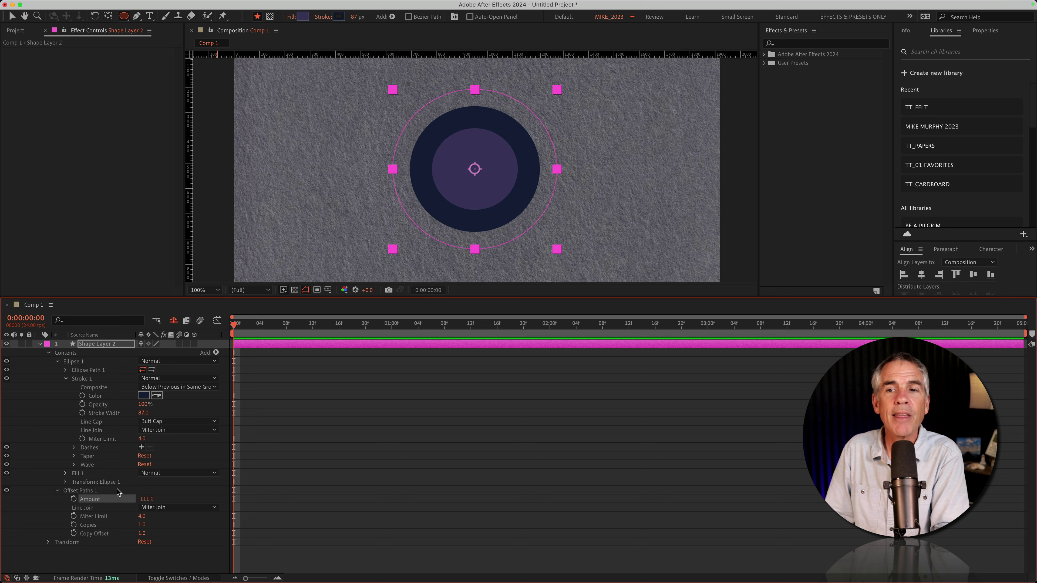
left_click(216, 352)
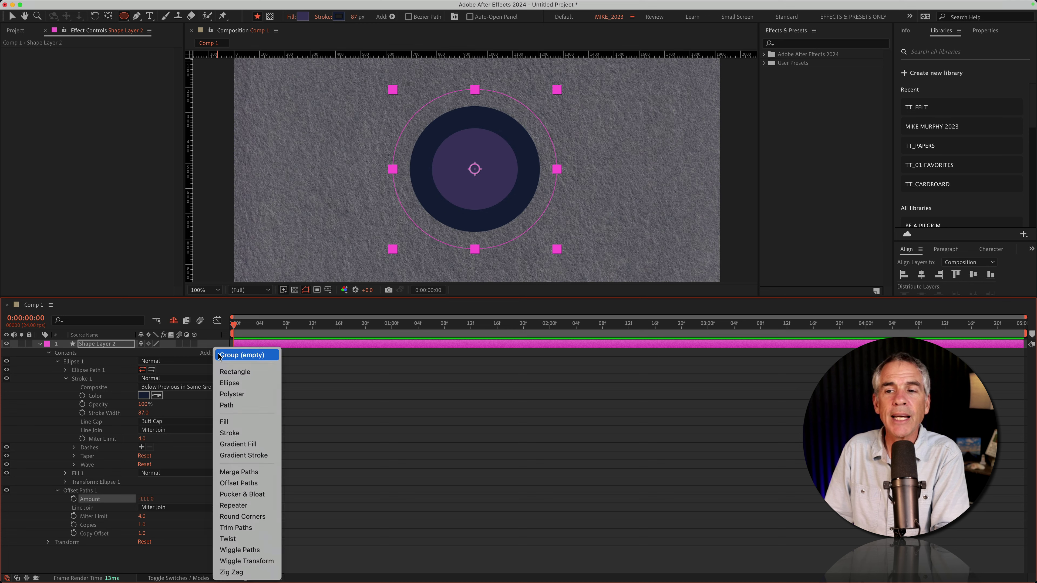
left_click(357, 470)
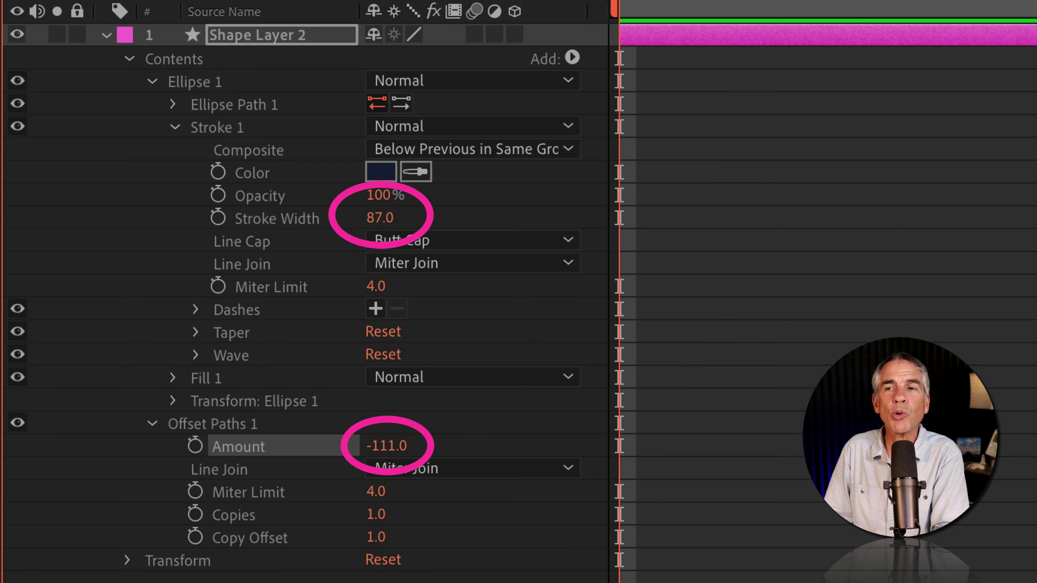
left_click(387, 447)
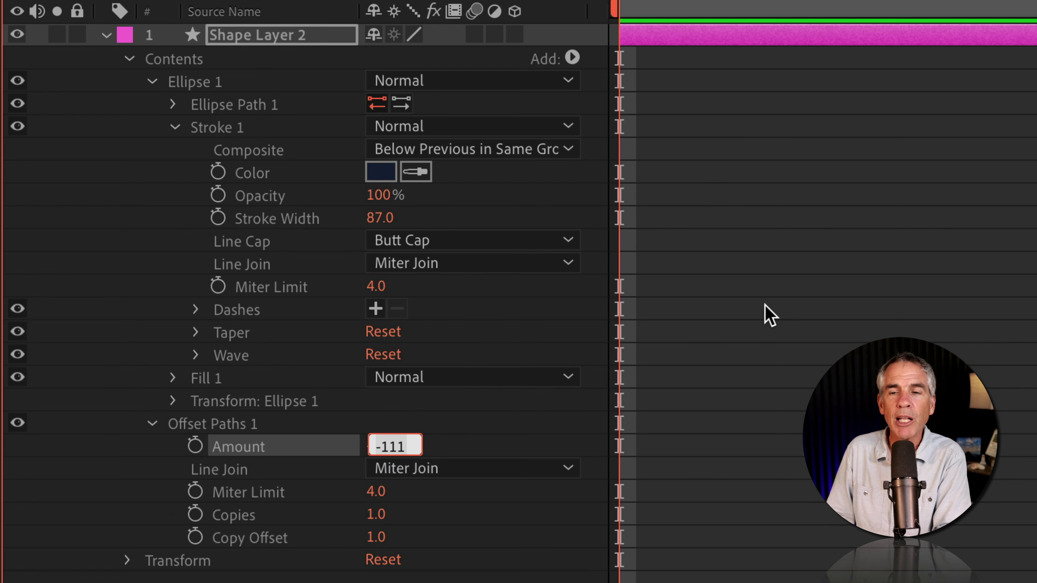
type("87")
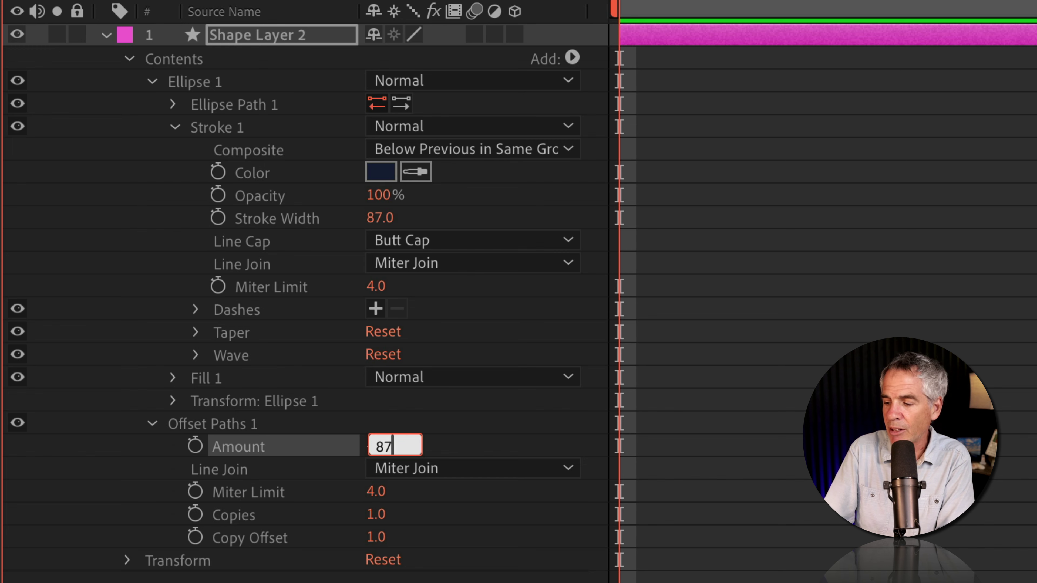
type("/2")
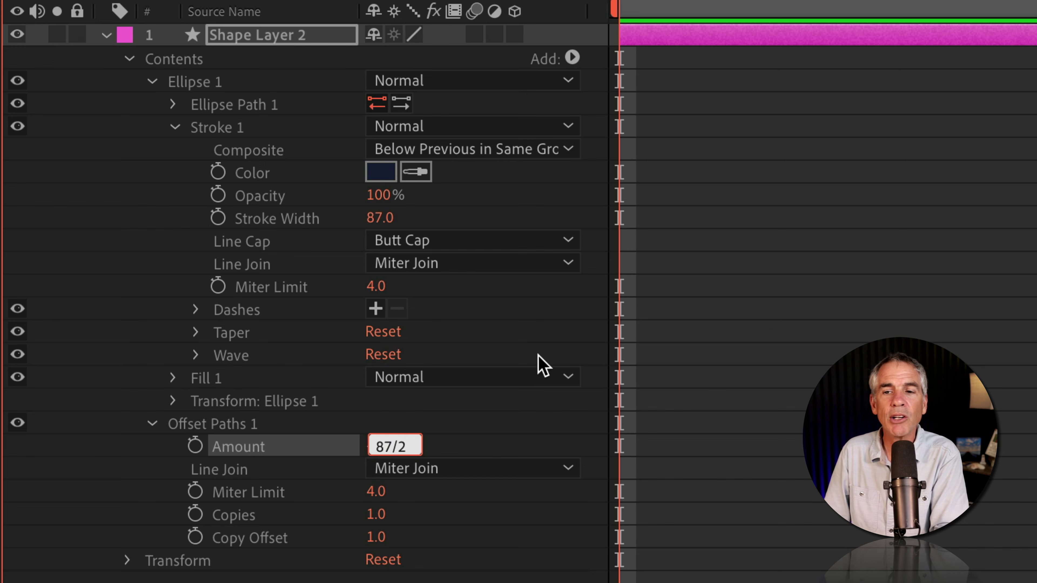
left_click(529, 428)
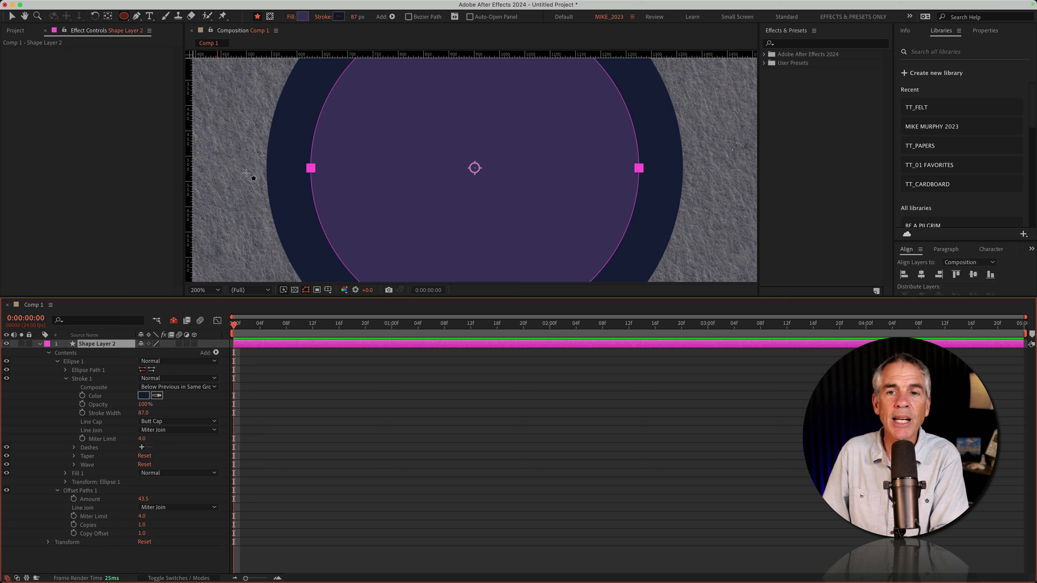
Make the circle's offset Amount -43.5 so the navy band sits inside the path.
left_click(143, 500)
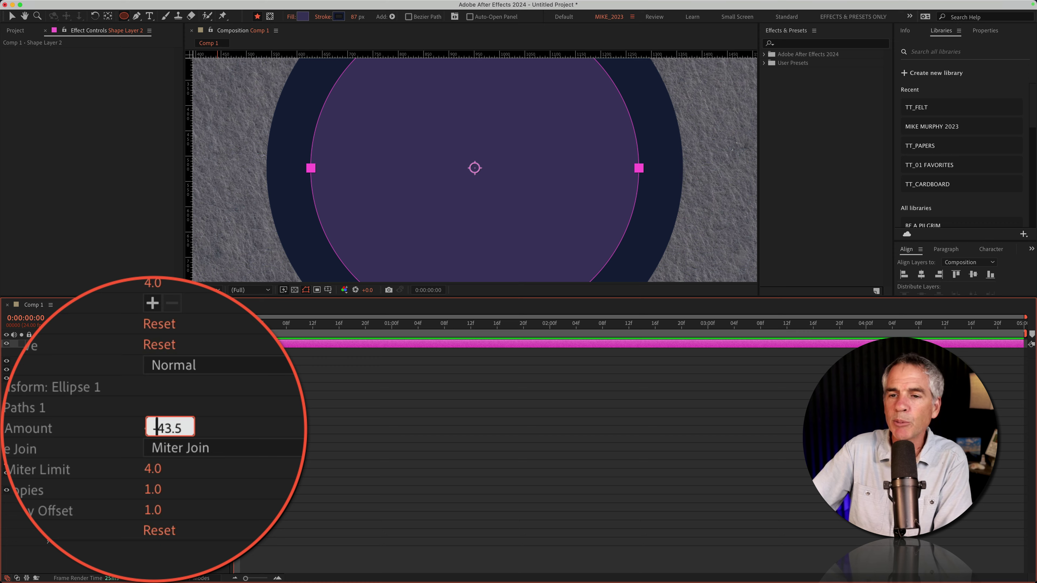
type("-43.5")
left_click(261, 433)
left_click(112, 344)
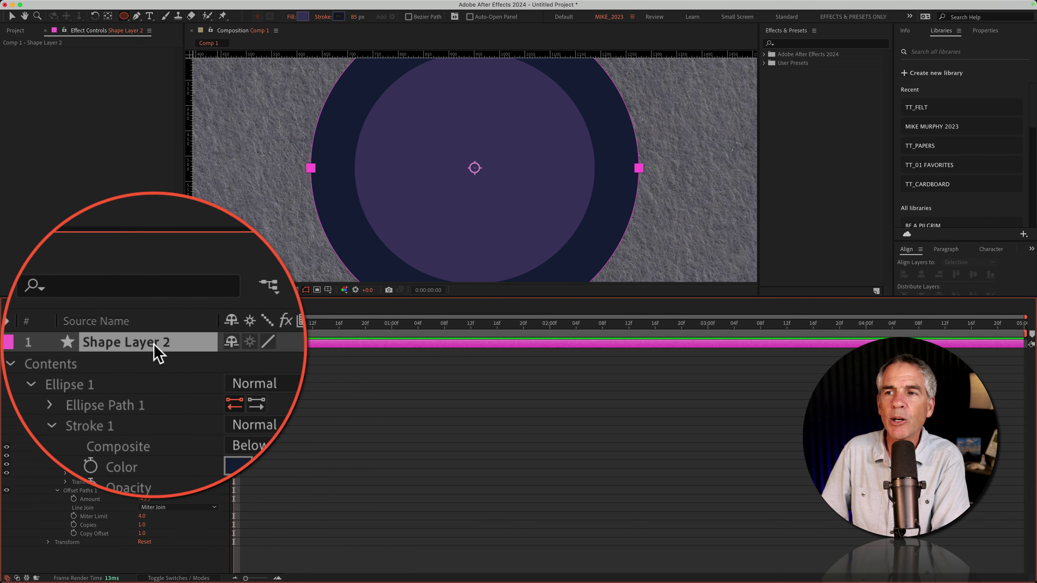